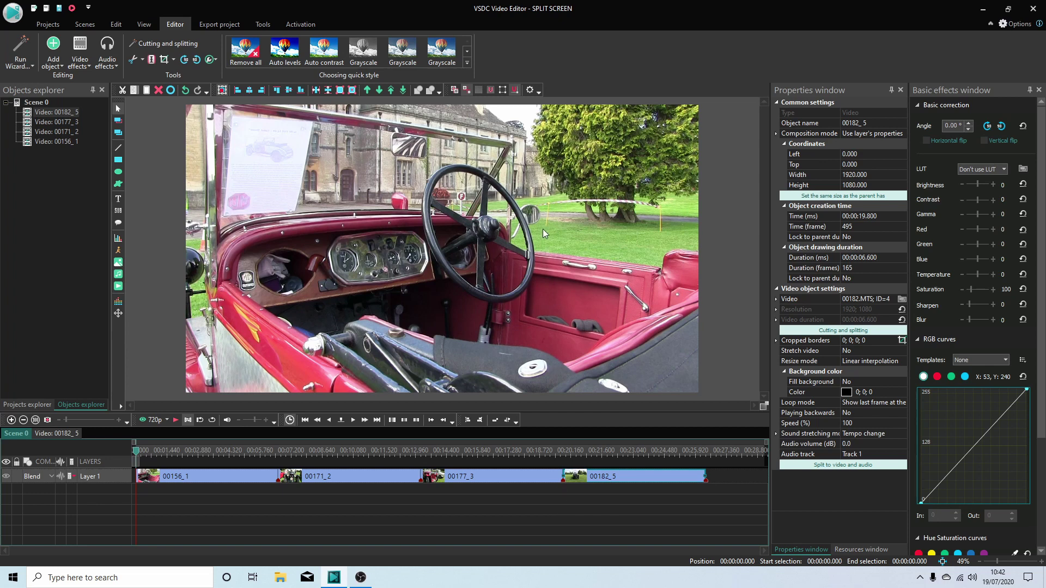
Move clips 00171_2, 00177_3 and 00182_5 onto their own layers, each starting at zero.
left_click_drag(332, 480, 190, 496)
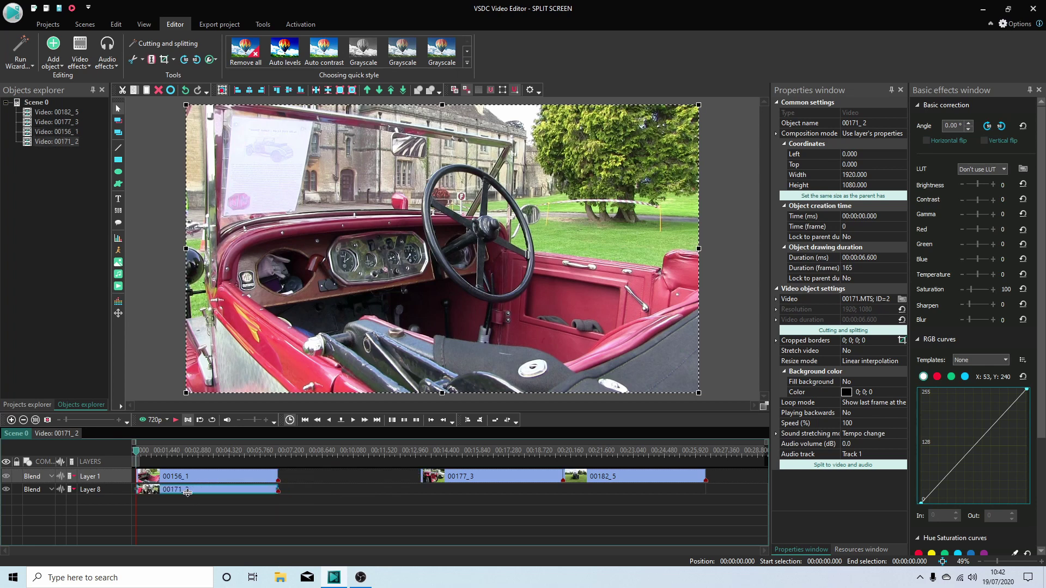
left_click_drag(448, 477, 163, 511)
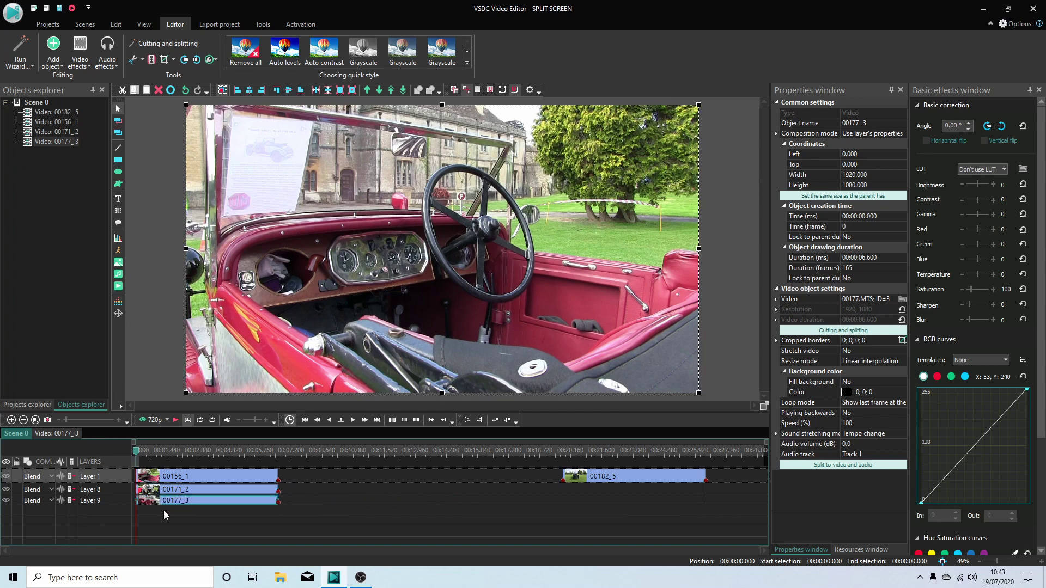
left_click_drag(588, 476, 162, 537)
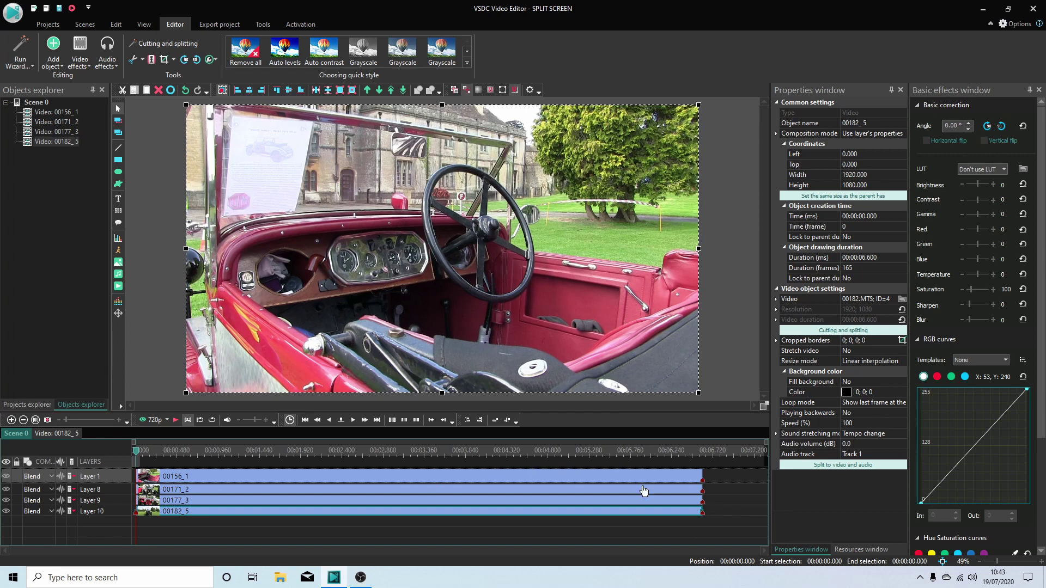
Set clip 00156_1's Width to 960 and Height to 540 in Properties.
left_click(303, 478)
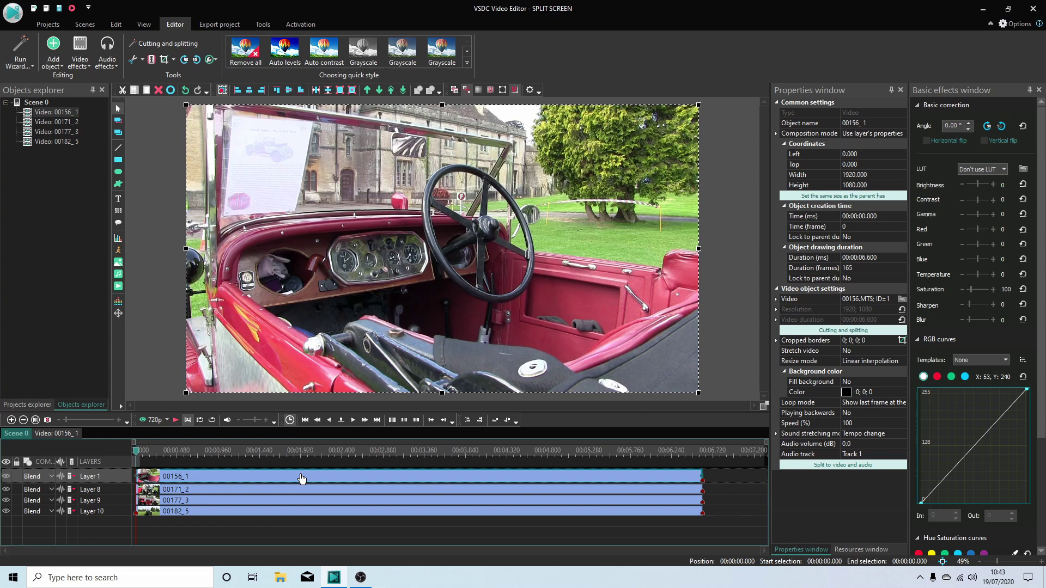
left_click(865, 175)
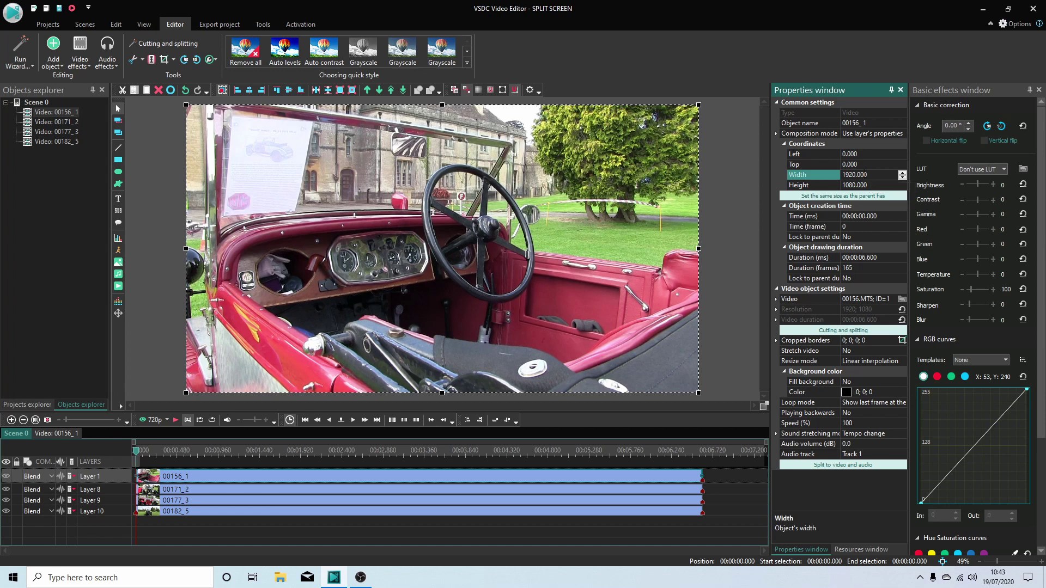
left_click_drag(869, 175, 842, 175)
type("960")
key("Return")
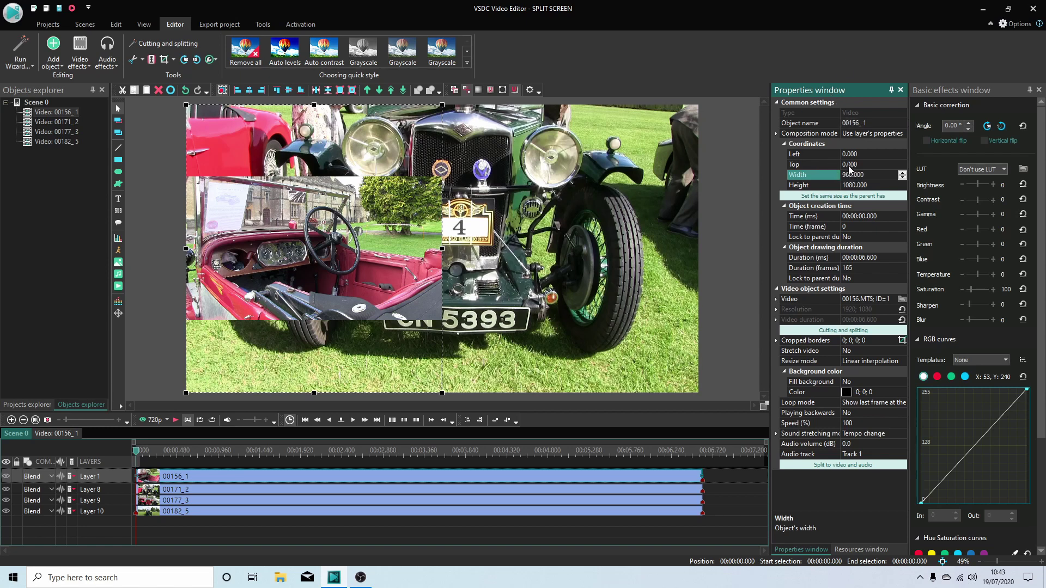
left_click(869, 185)
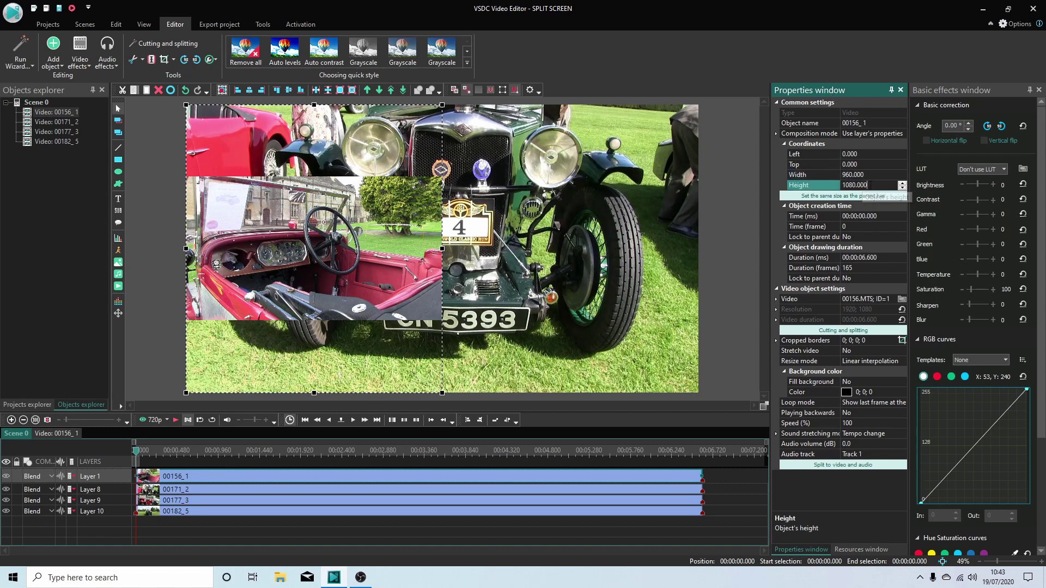
left_click_drag(869, 186, 833, 182)
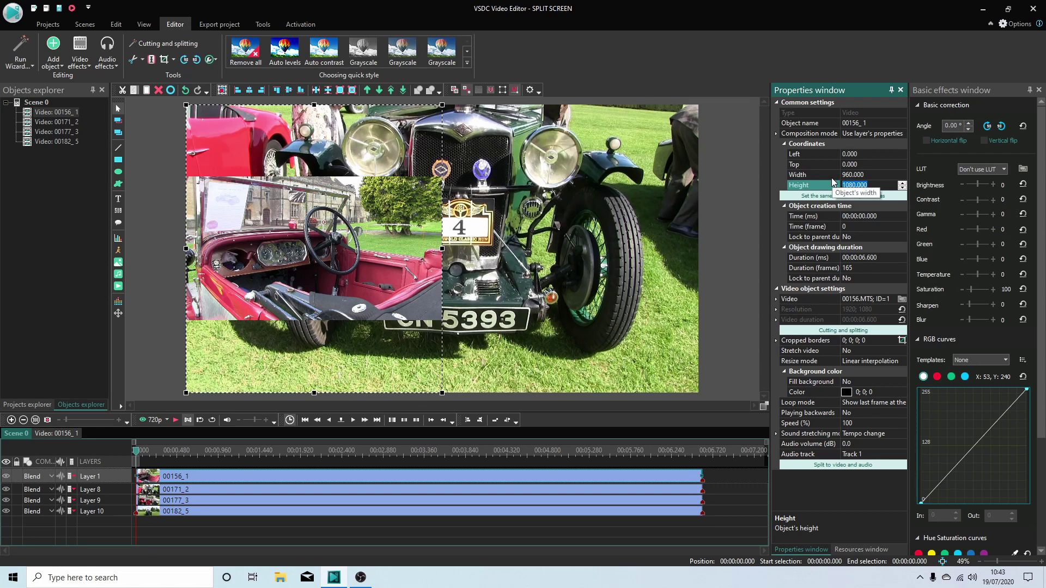
type("540")
key("Return")
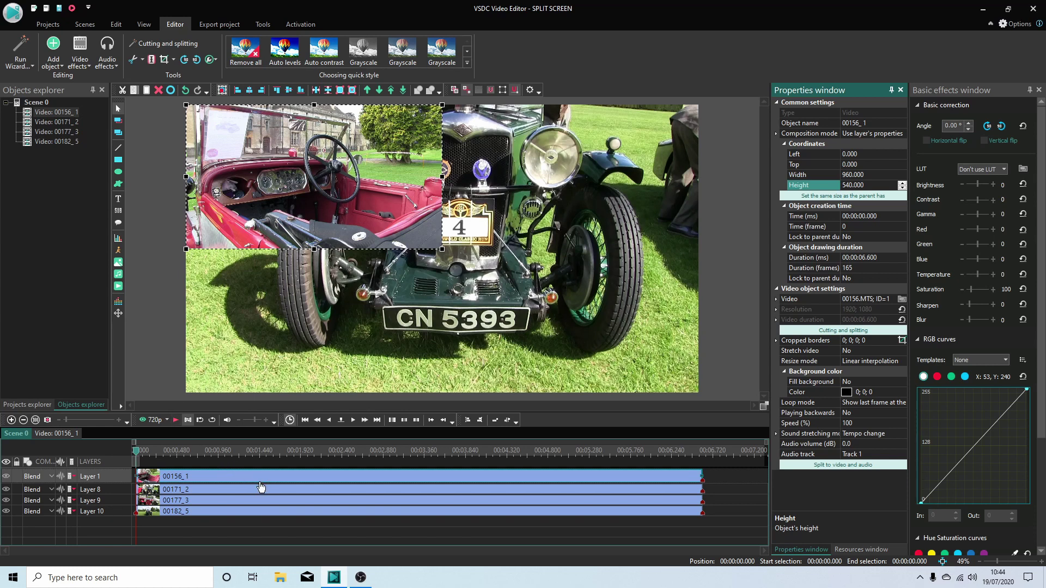
mouse_move(238, 501)
mouse_move(278, 483)
Resize clip 00171_2 to Width 960 and Height 540.
left_click(204, 492)
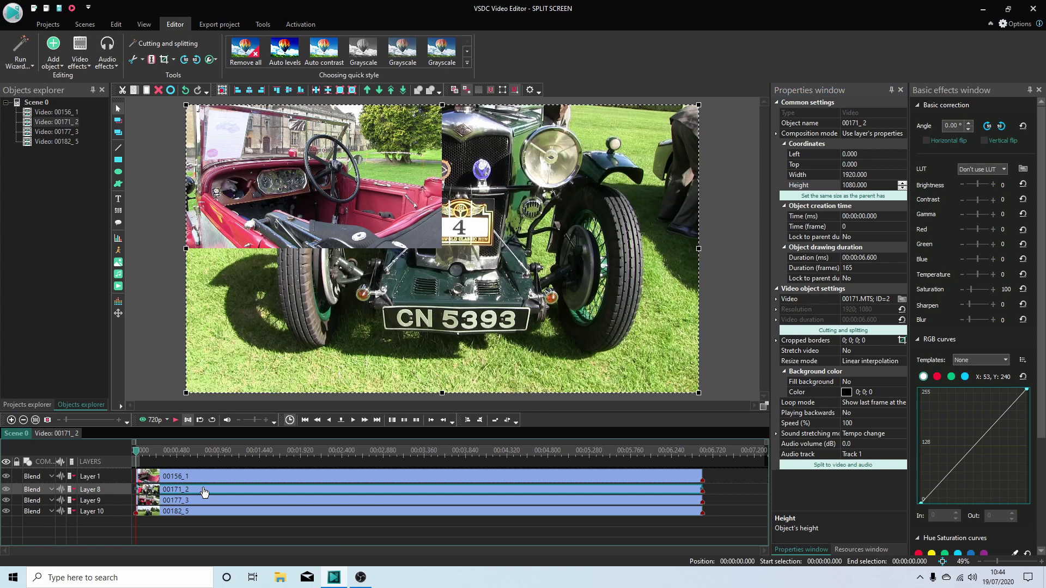
left_click(866, 175)
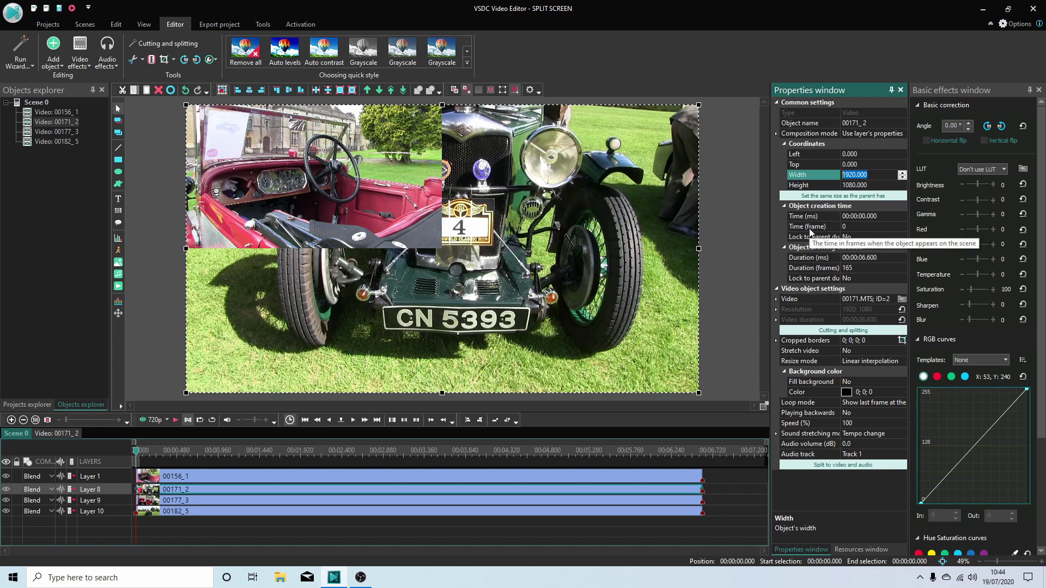
type("960")
key("Return")
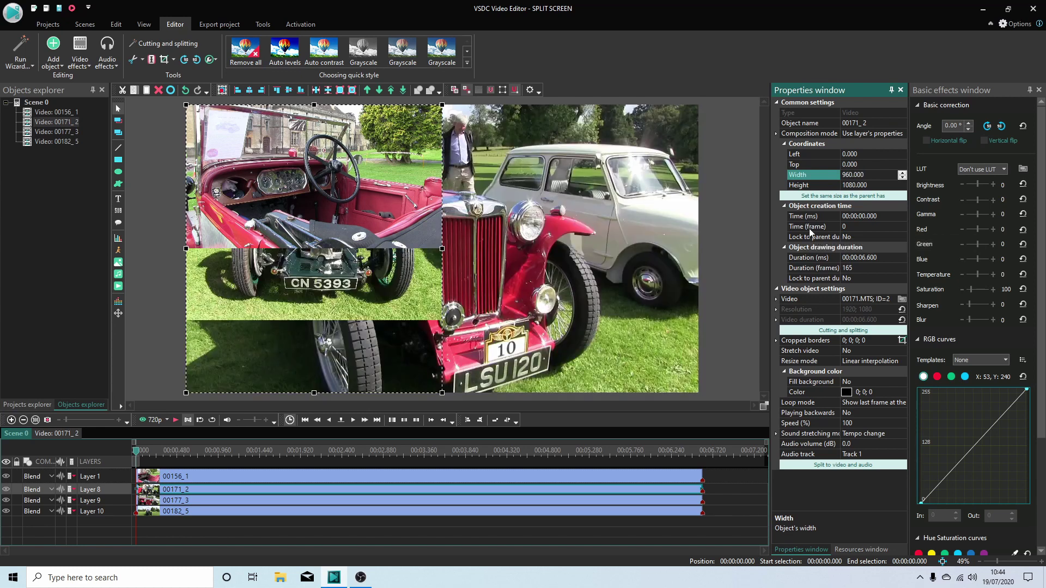
left_click(873, 185)
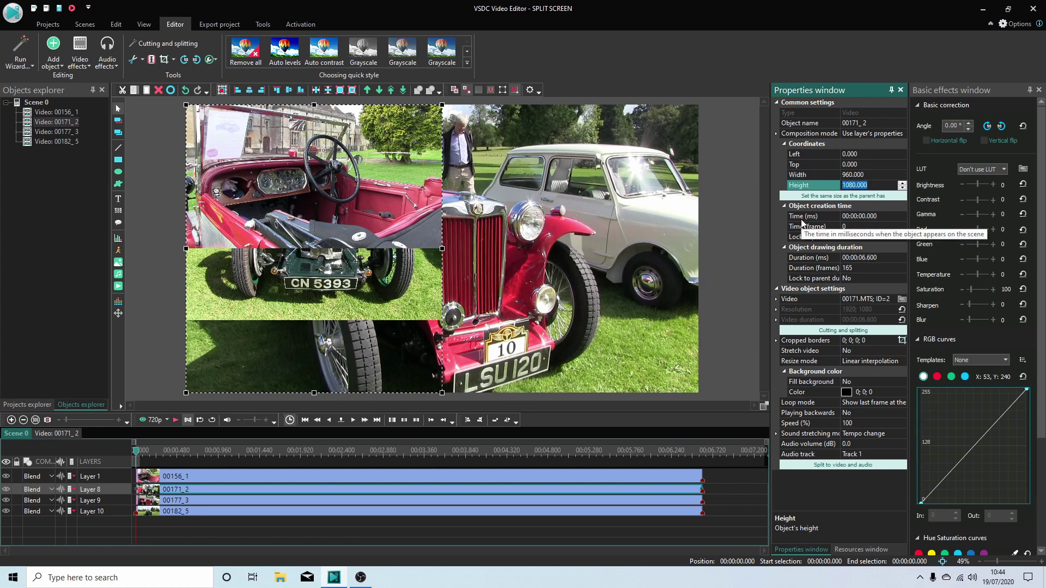
type("540")
key("Return")
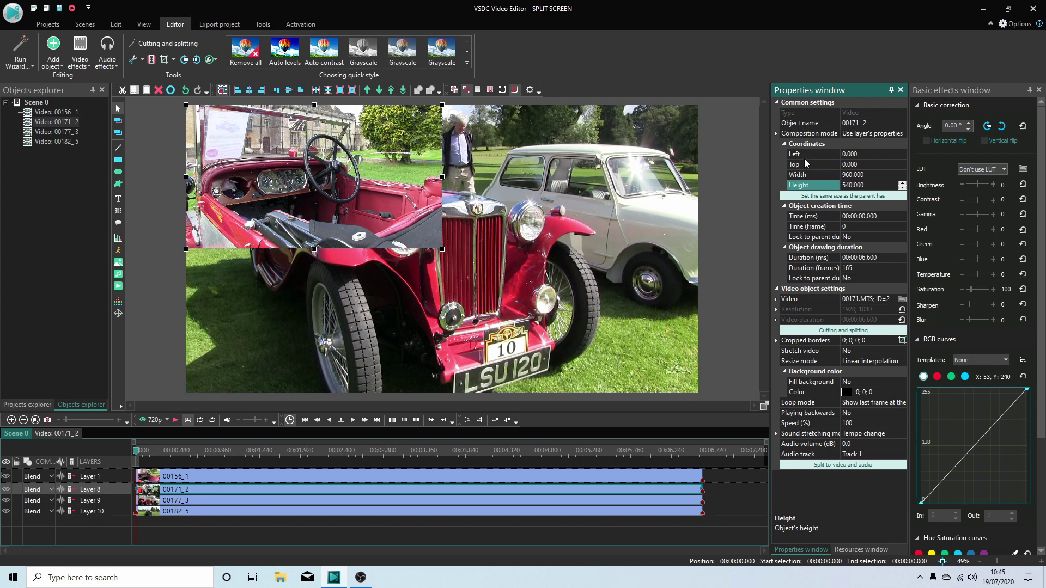
Set clip 00171_2's Left position to 960, moving it into the right half.
left_click(857, 154)
key("shift+Left")
key("shift+Left")
key("shift+Left")
key("shift+Left")
key("shift+Left")
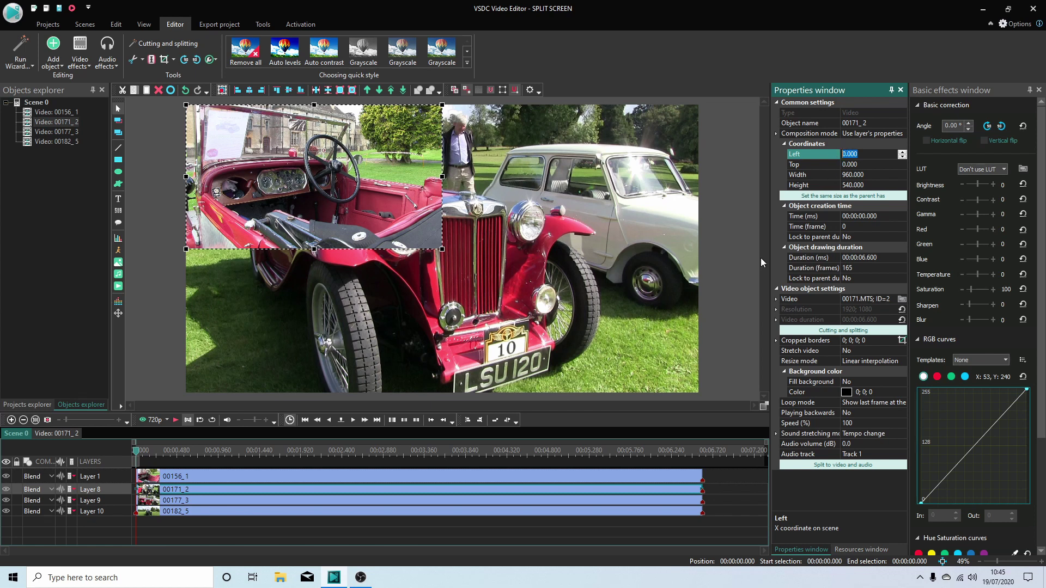
type("960")
key("Return")
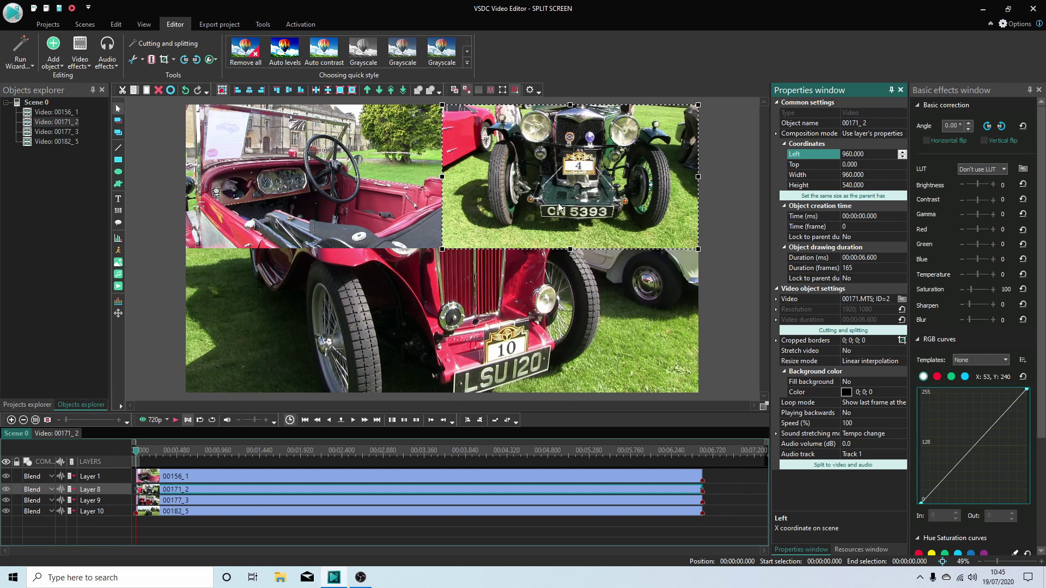
Resize clip 00177_3 to Width 960 and Height 540.
left_click(205, 504)
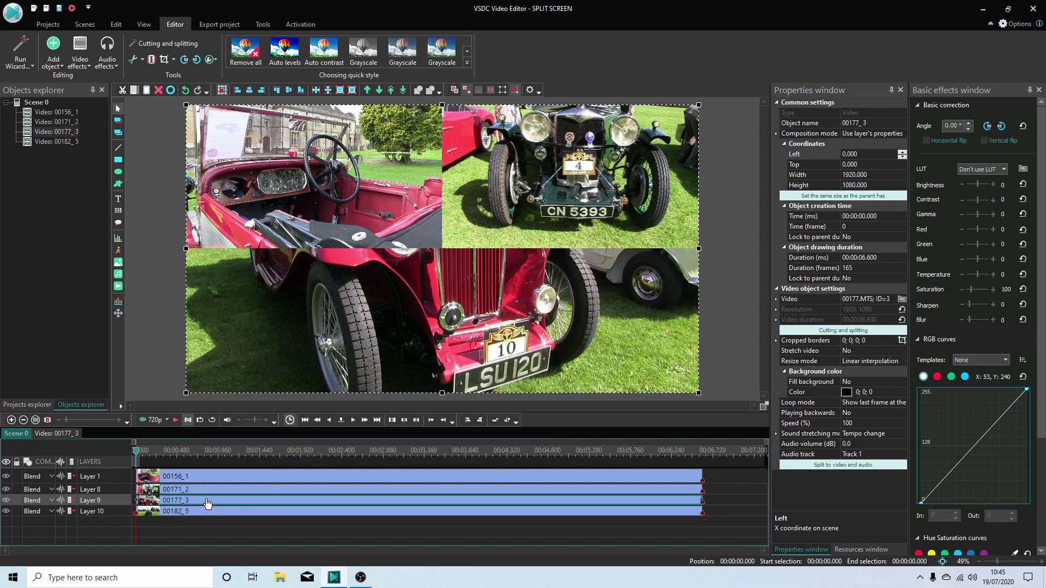
left_click(868, 173)
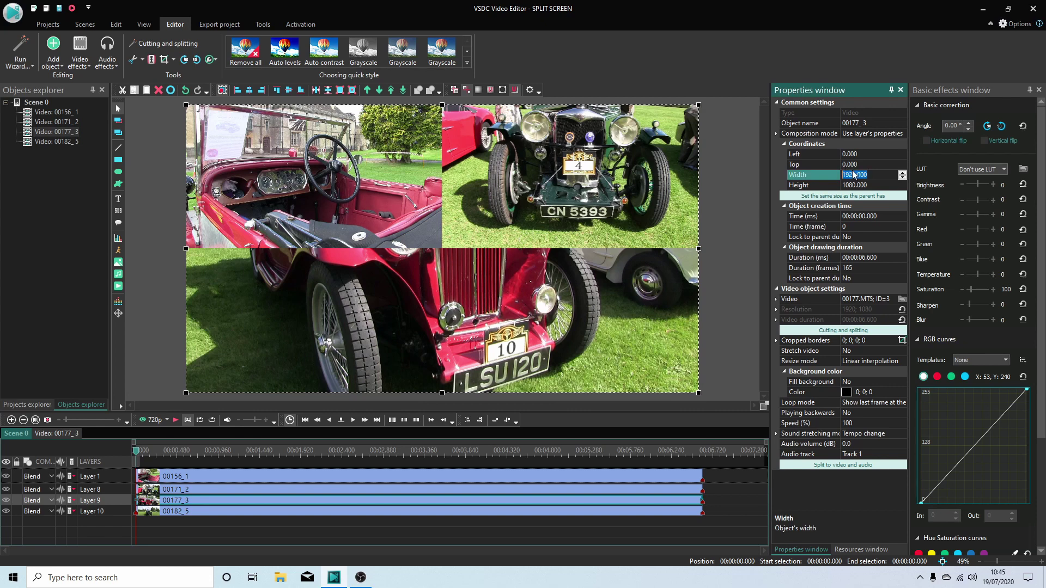
type("9")
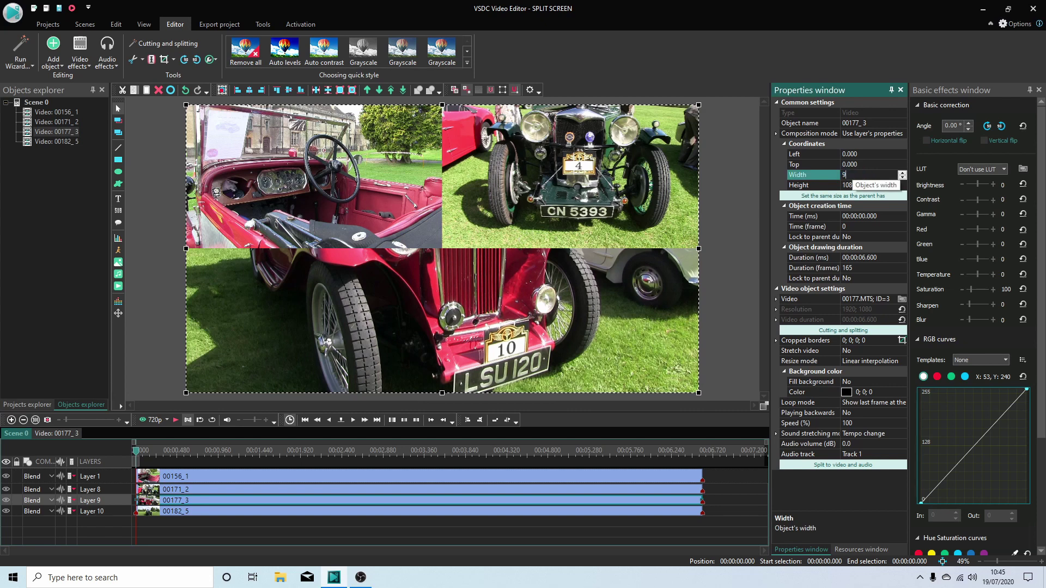
type("60")
key("Return")
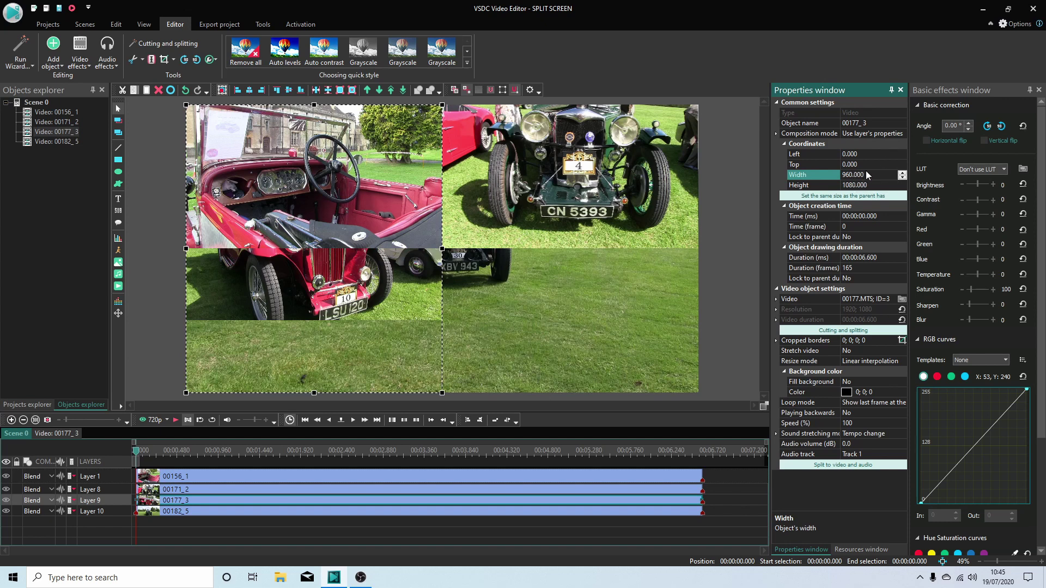
left_click(870, 186)
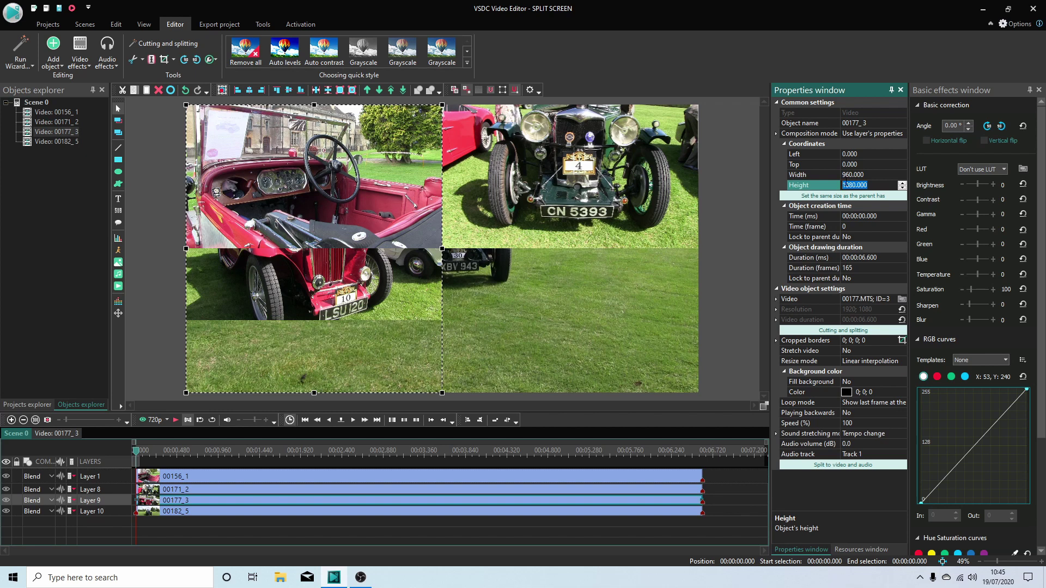
type("540")
key("Return")
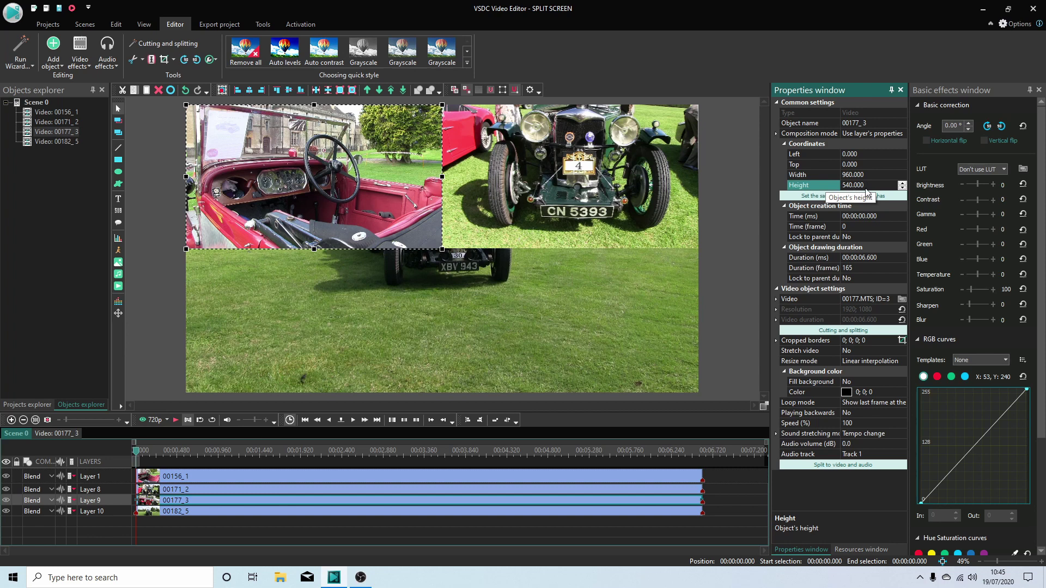
Set clip 00177_3's Top to 540, placing it in the bottom-left quarter.
left_click(860, 165)
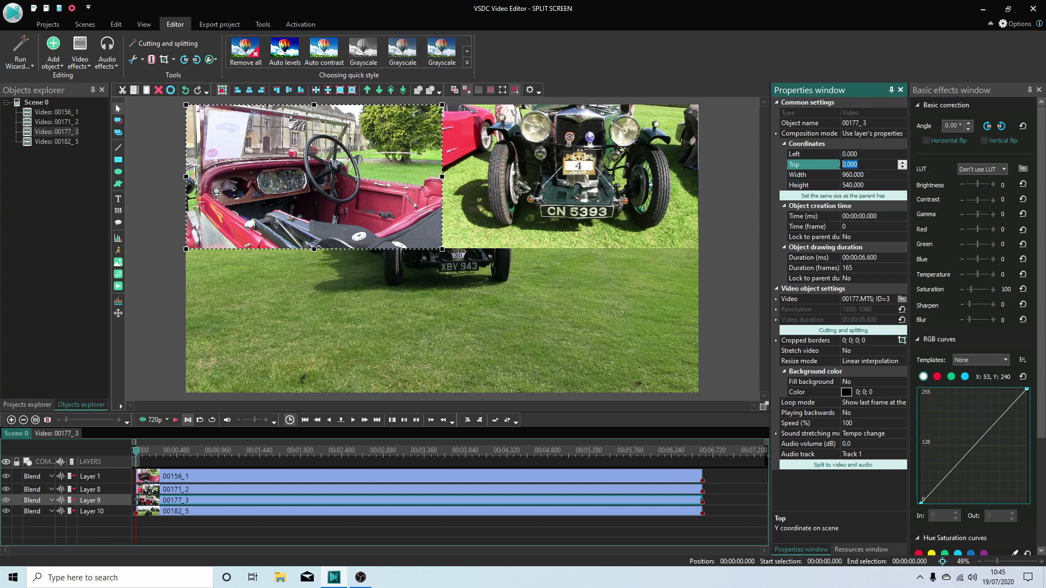
type("540")
key("Return")
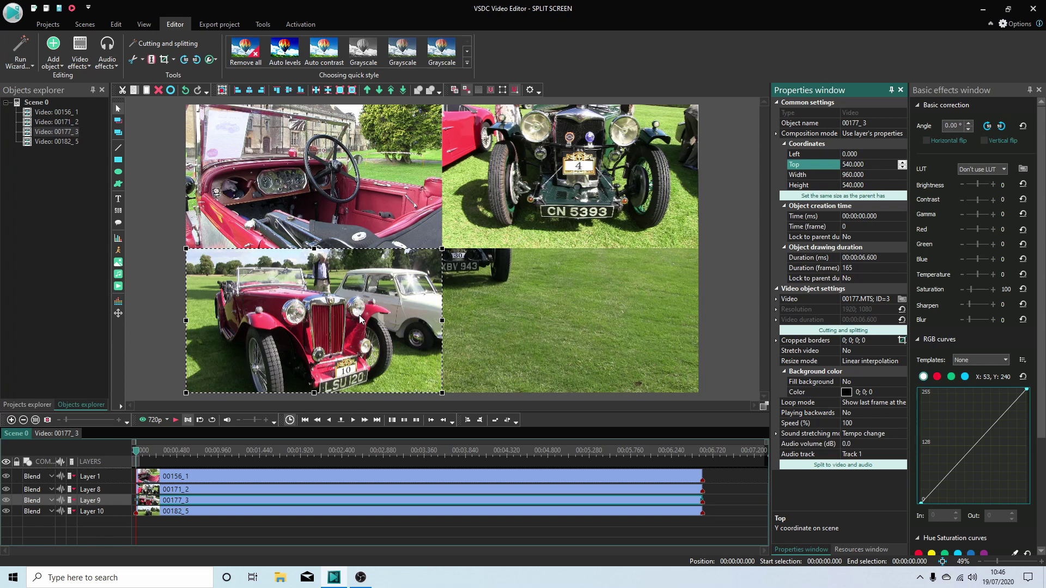
Resize clip 00182_5 to Width 960 and Height 540.
left_click(440, 511)
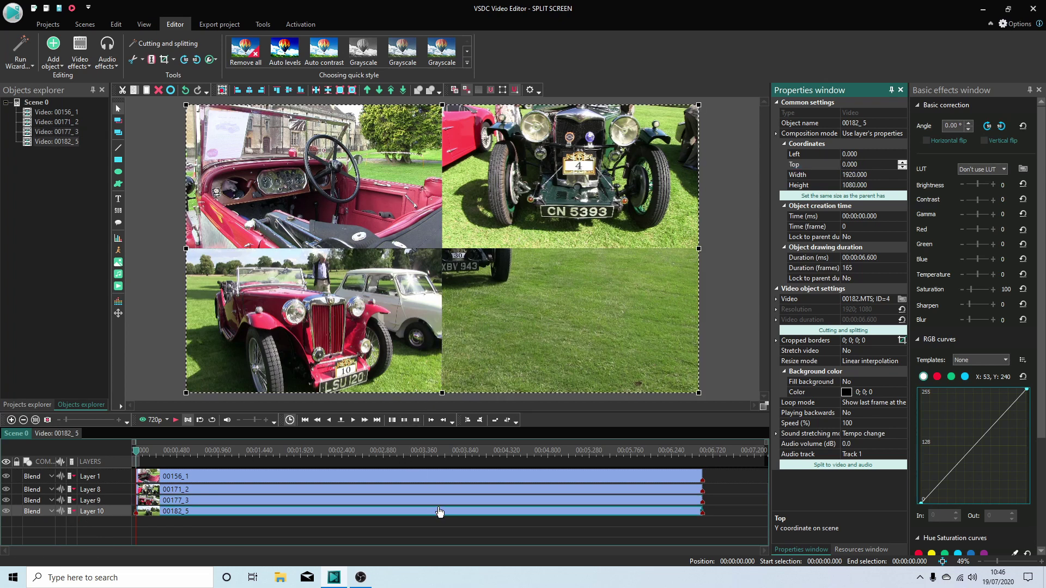
left_click(874, 175)
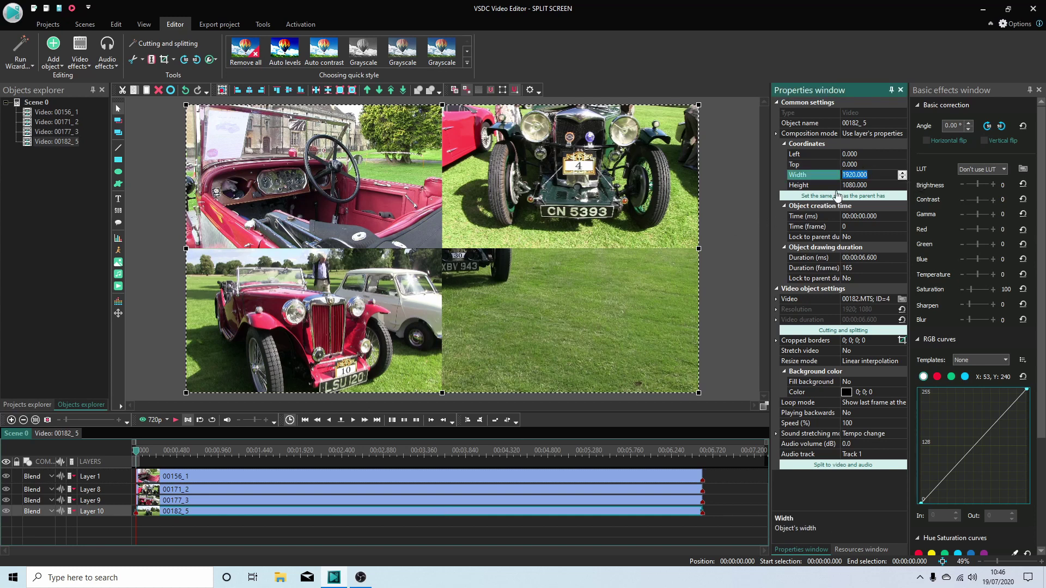
type("960")
key("Return")
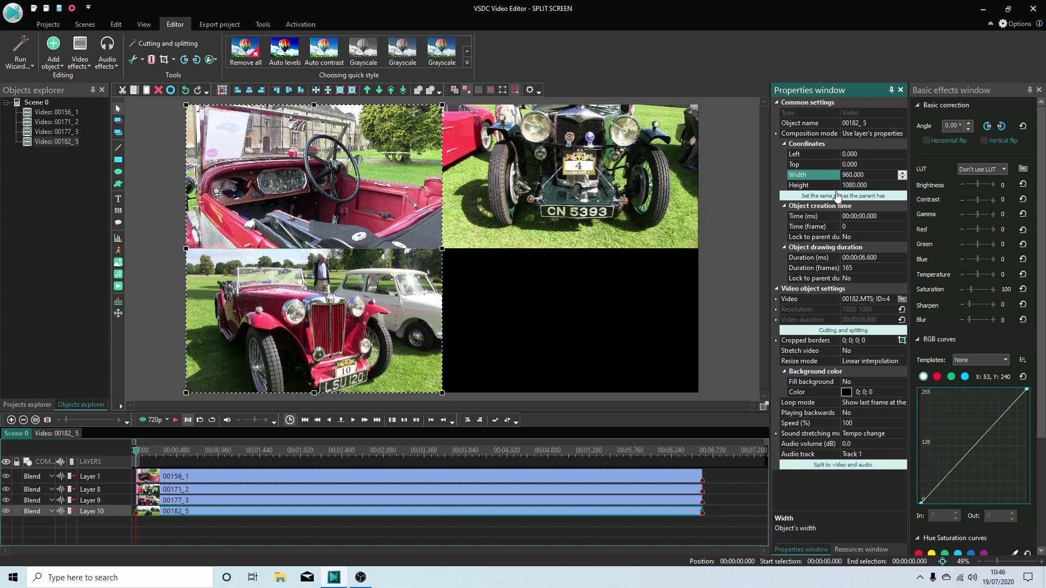
left_click(837, 184)
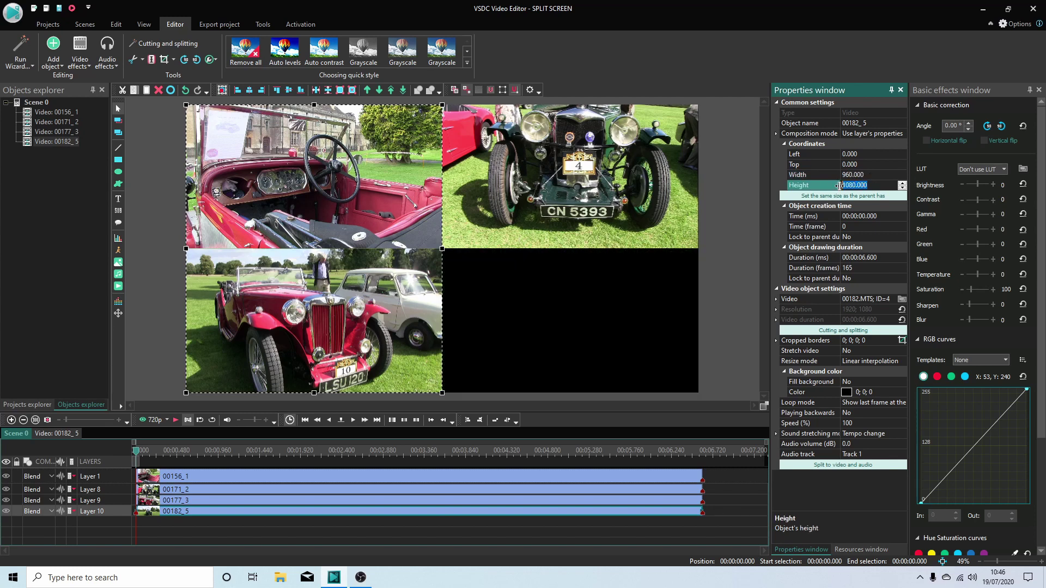
type("540")
key("Return")
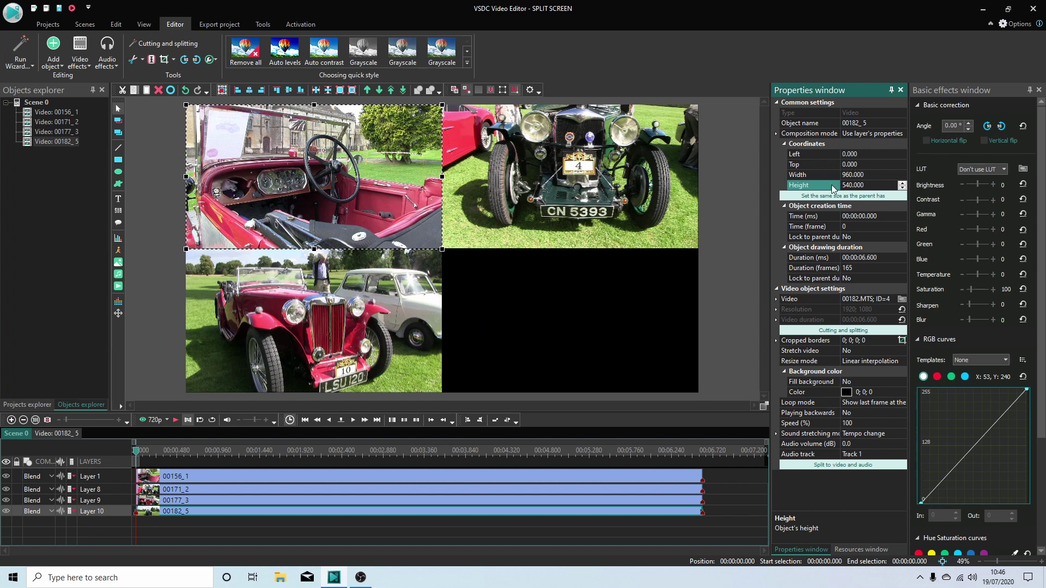
Position clip 00182_5 at Left 960 and Top 540, in the bottom-right quarter.
left_click(858, 155)
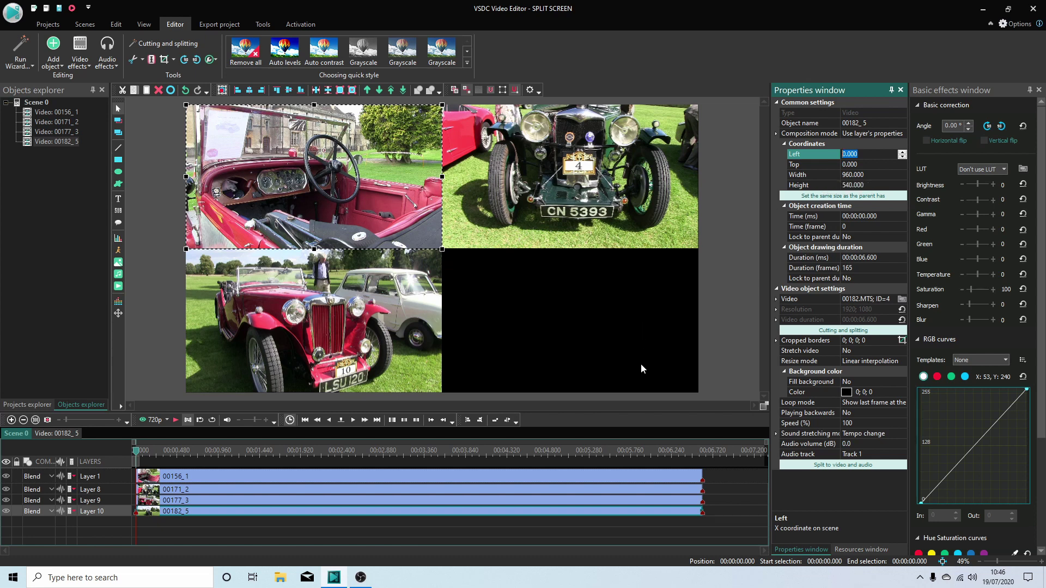
type("960")
key("Return")
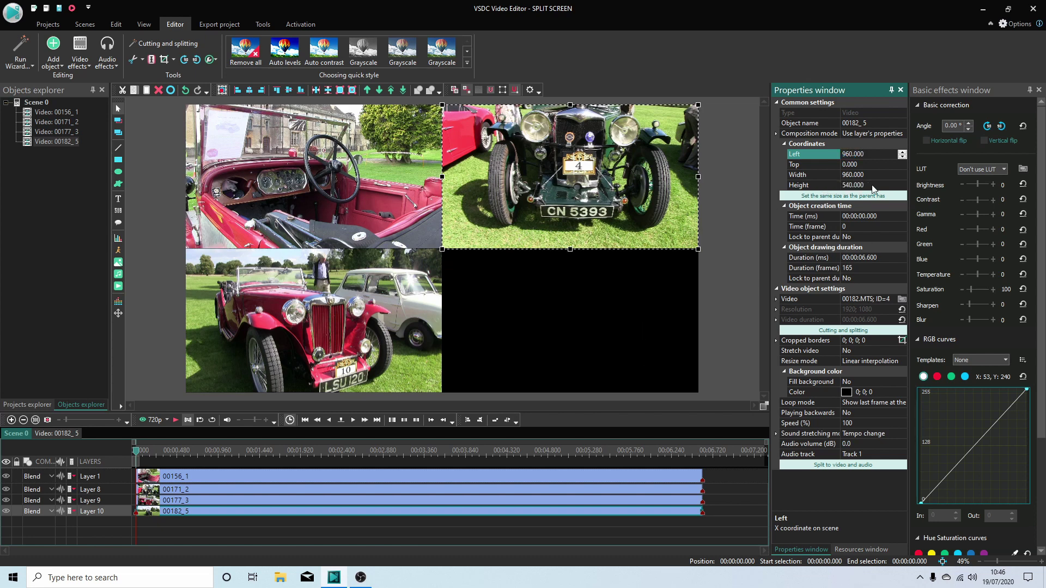
left_click(867, 165)
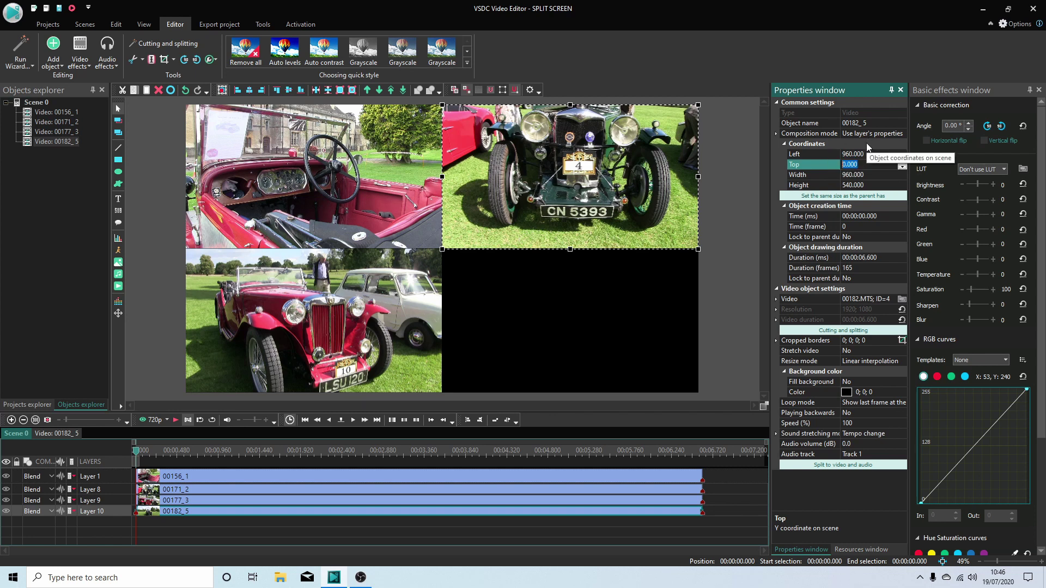
type("540")
key("Return")
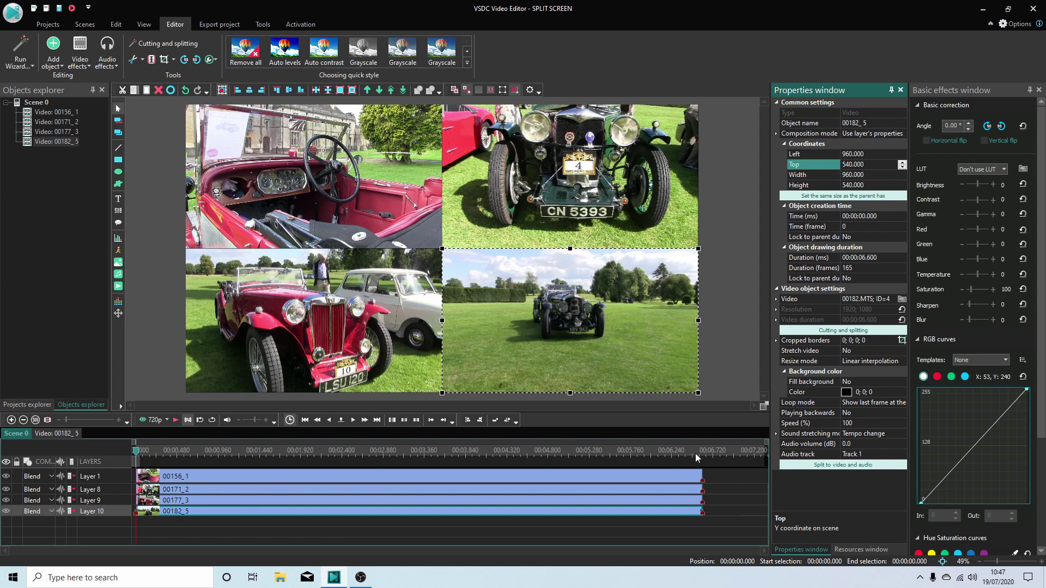
left_click(460, 478)
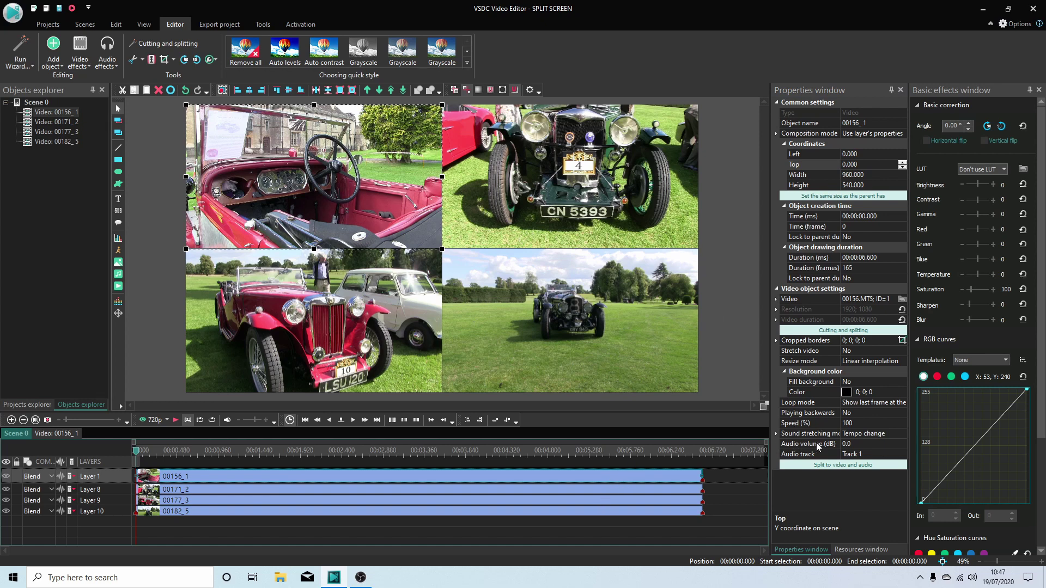
Set the Audio track of clips 00156_1 and 00171_2 to "Don't use audio".
left_click(890, 453)
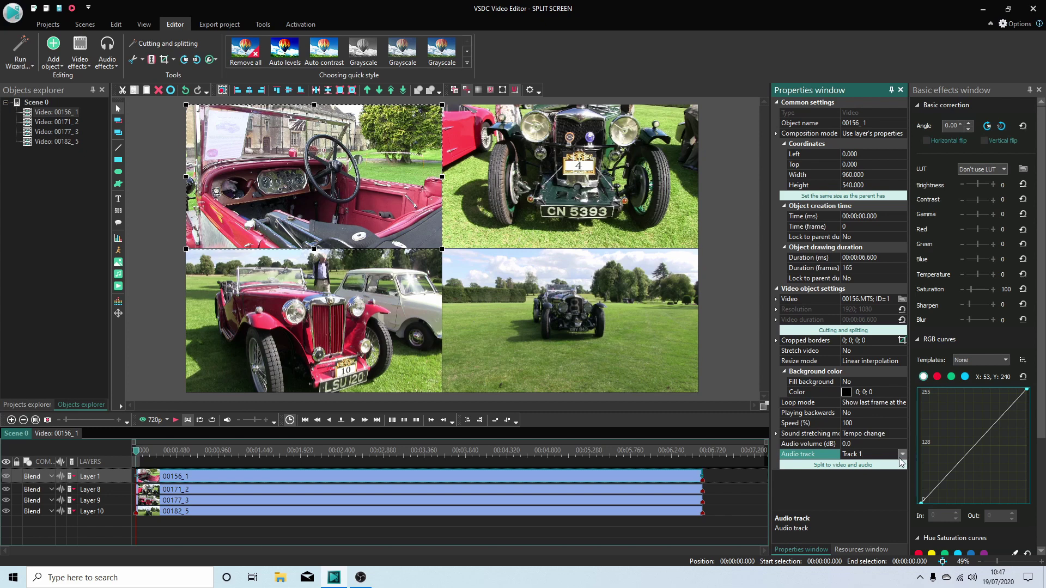
left_click(904, 451)
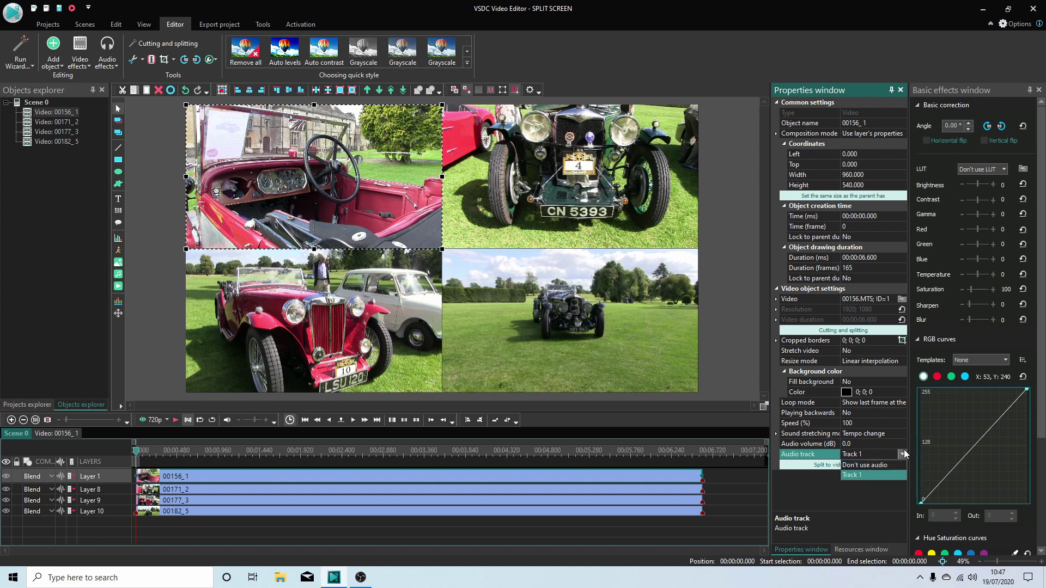
left_click(873, 464)
left_click(674, 490)
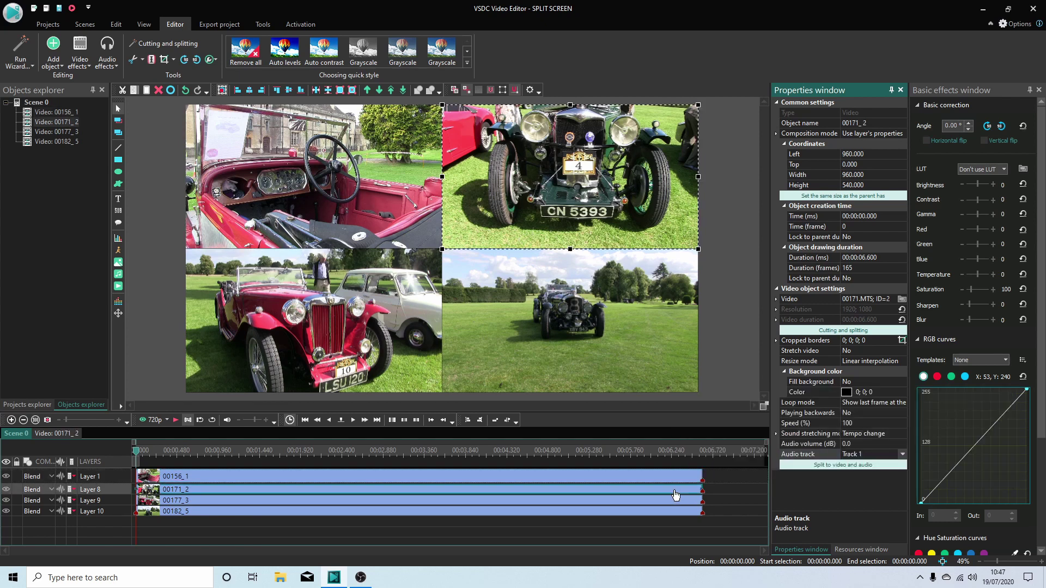
left_click(900, 453)
left_click(877, 463)
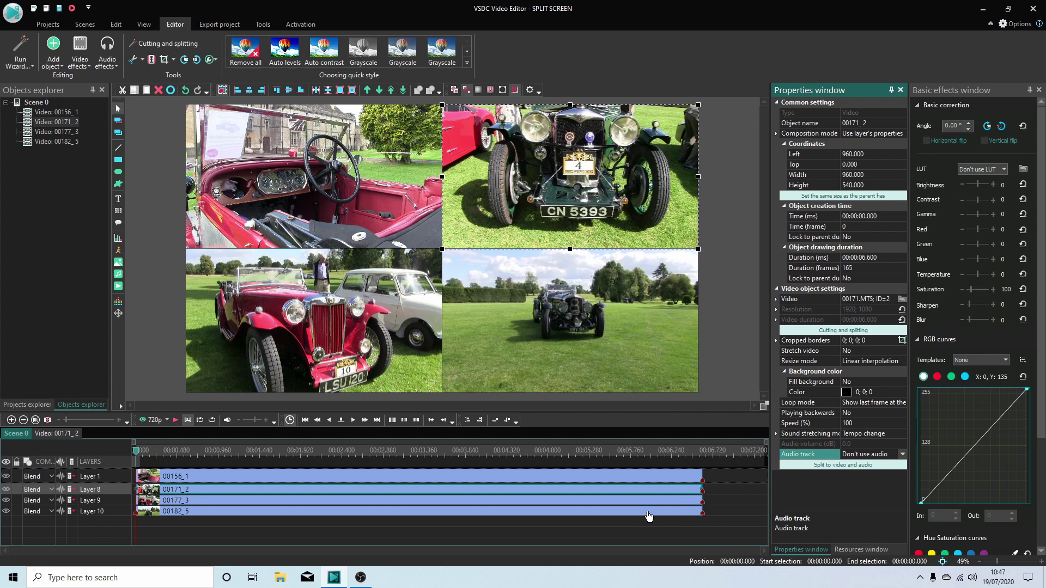
Set the Audio track of clips 00177_3 and 00182_5 to "Don't use audio".
left_click(651, 500)
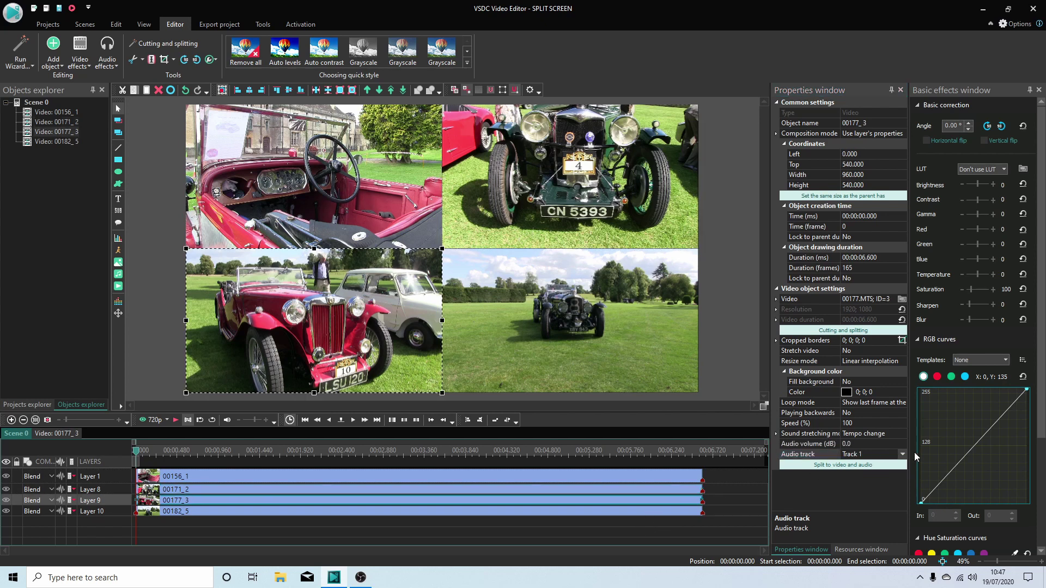
left_click(902, 455)
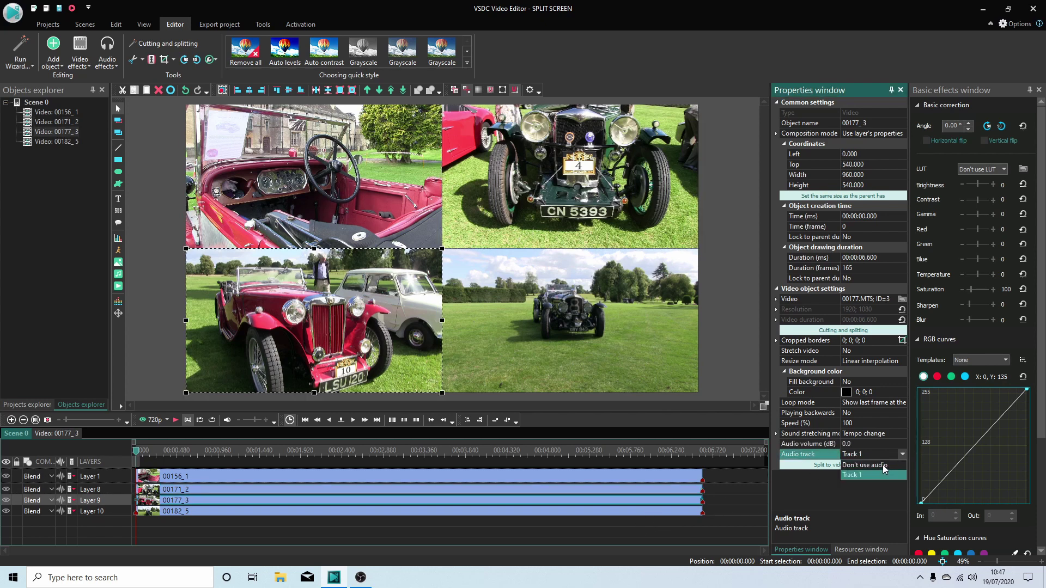
left_click(880, 465)
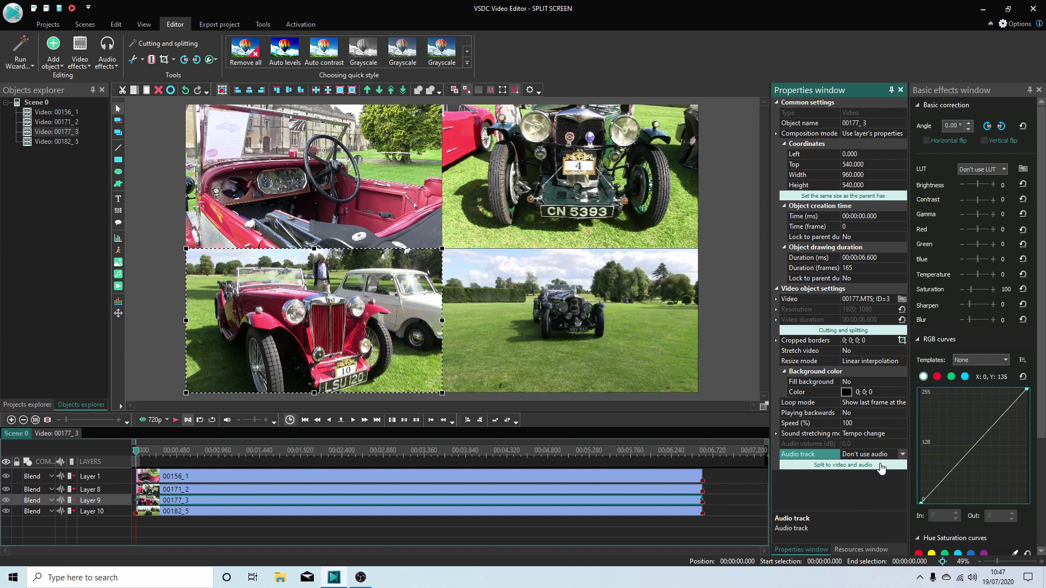
left_click(681, 513)
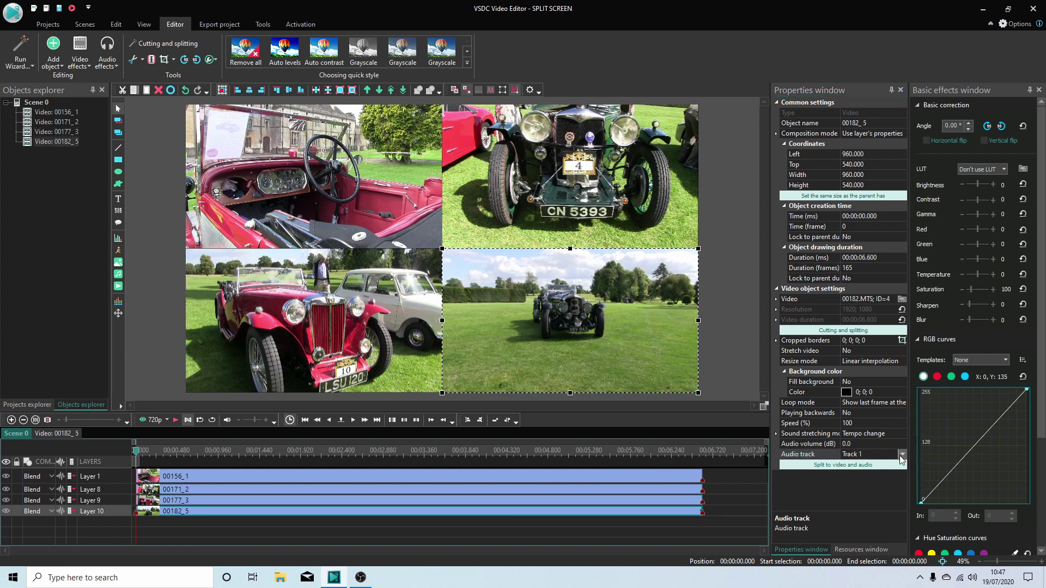
left_click(899, 455)
left_click(859, 467)
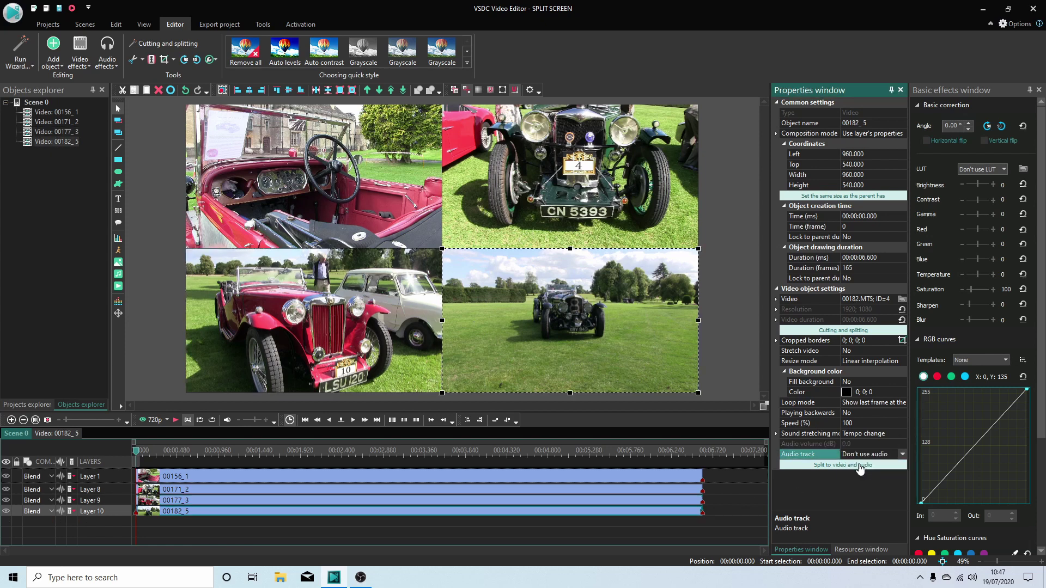